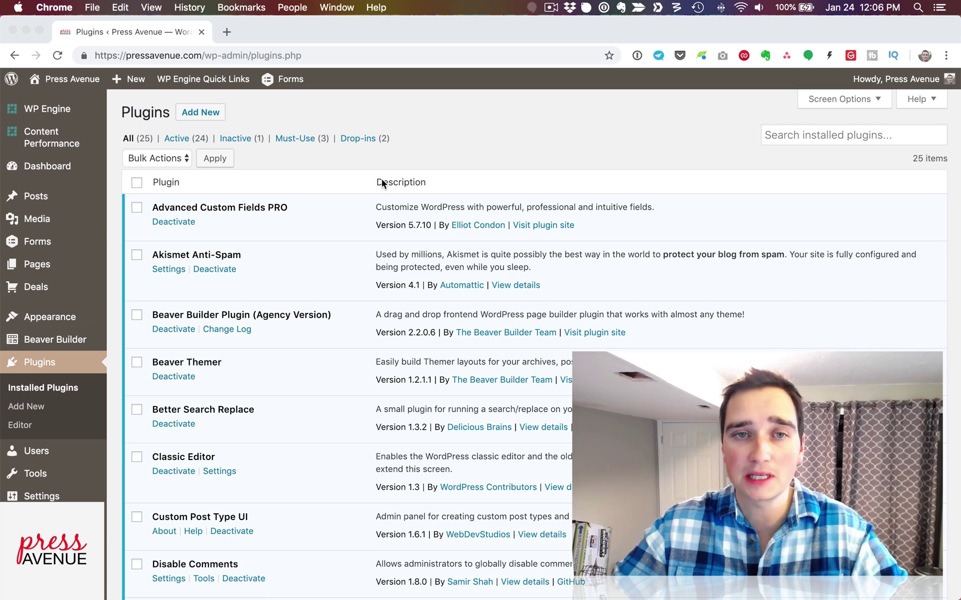
# Search the plugin directory for 'wp swee' from Plugins > Add New
pyautogui.click(200, 112)
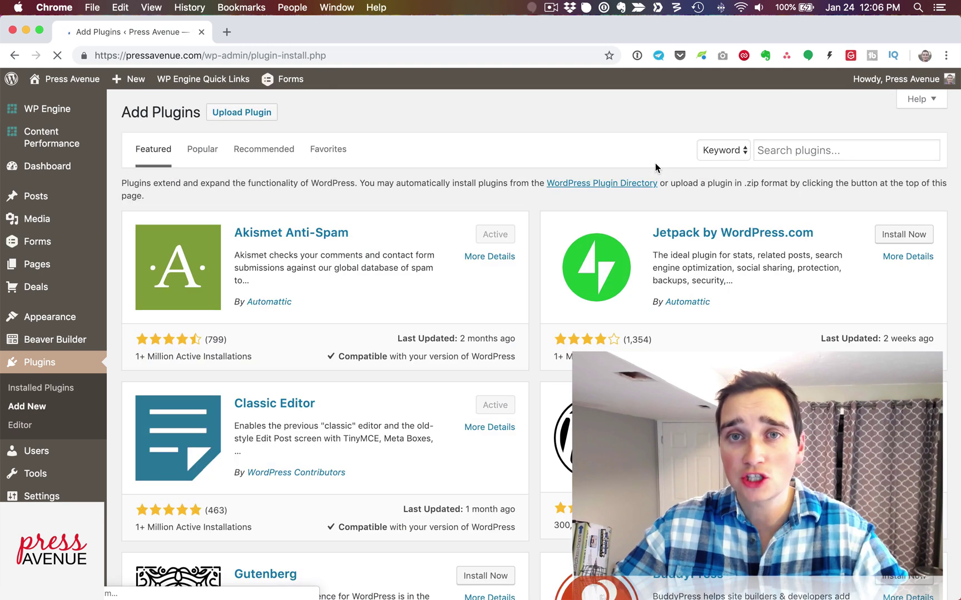
pyautogui.click(777, 151)
pyautogui.write('wp sweep')
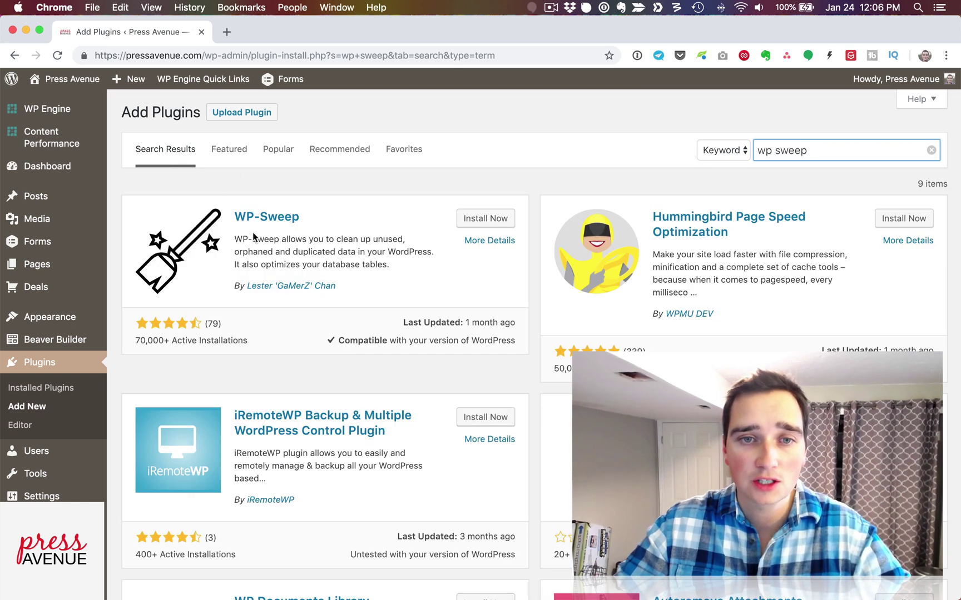
# Review WP-Sweep's description, then install and activate the plugin
pyautogui.moveTo(280, 239); pyautogui.dragTo(383, 239)
pyautogui.moveTo(248, 252); pyautogui.dragTo(410, 250)
pyautogui.moveTo(242, 264); pyautogui.dragTo(341, 265)
pyautogui.click(341, 265)
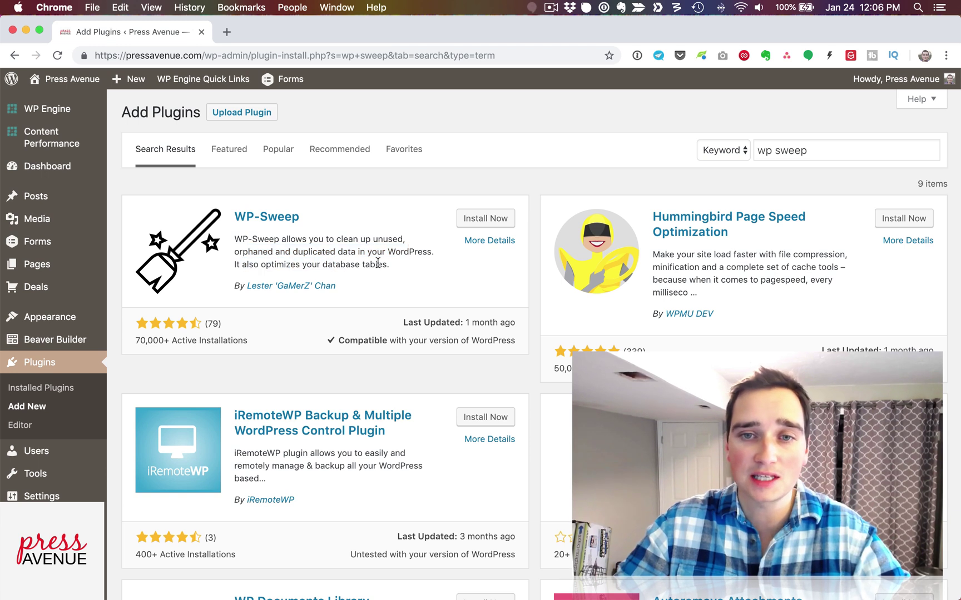
pyautogui.click(507, 217)
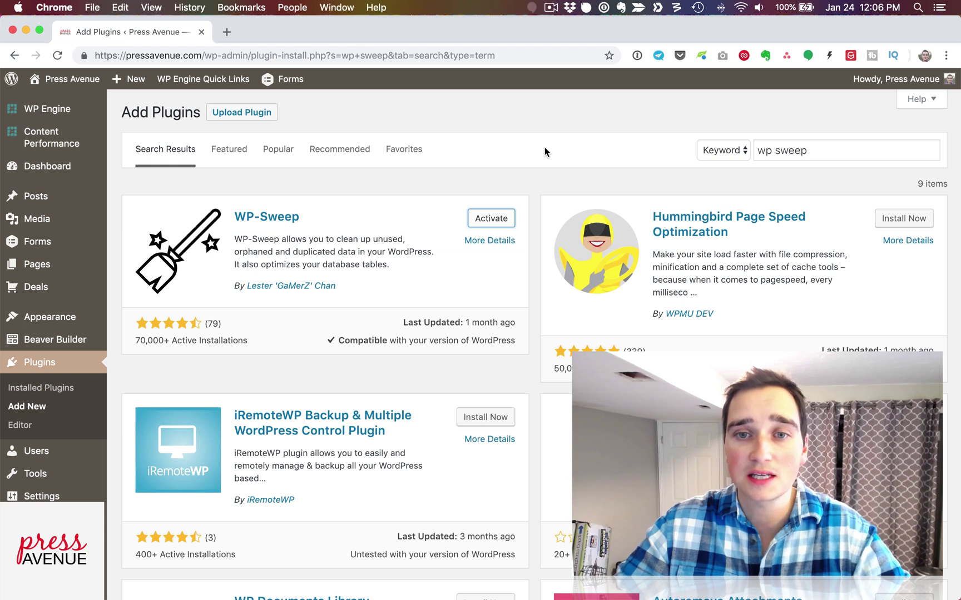
pyautogui.click(499, 222)
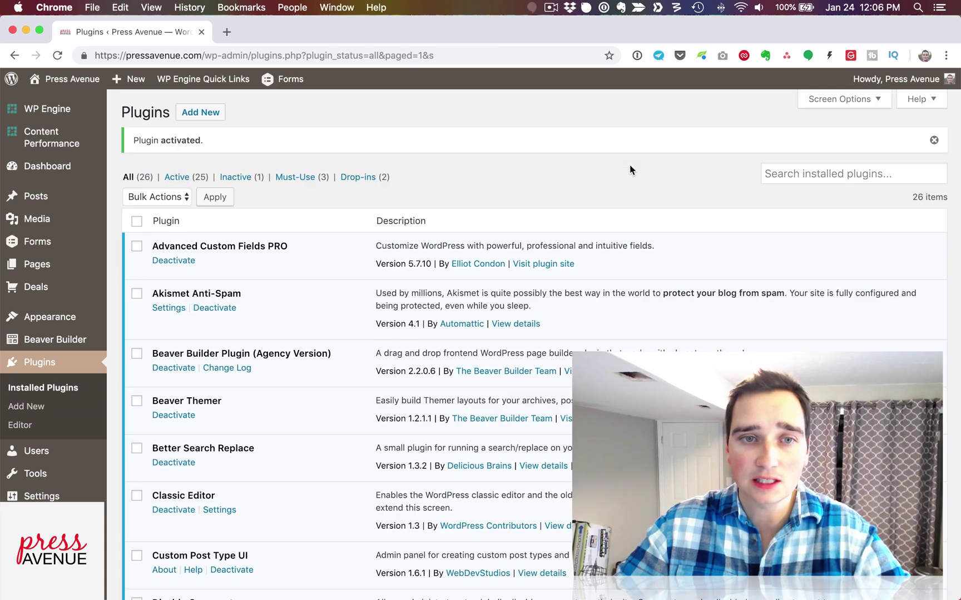
# Go to the Sweep page under Tools in the admin sidebar
pyautogui.scroll(-10, 336, 326)
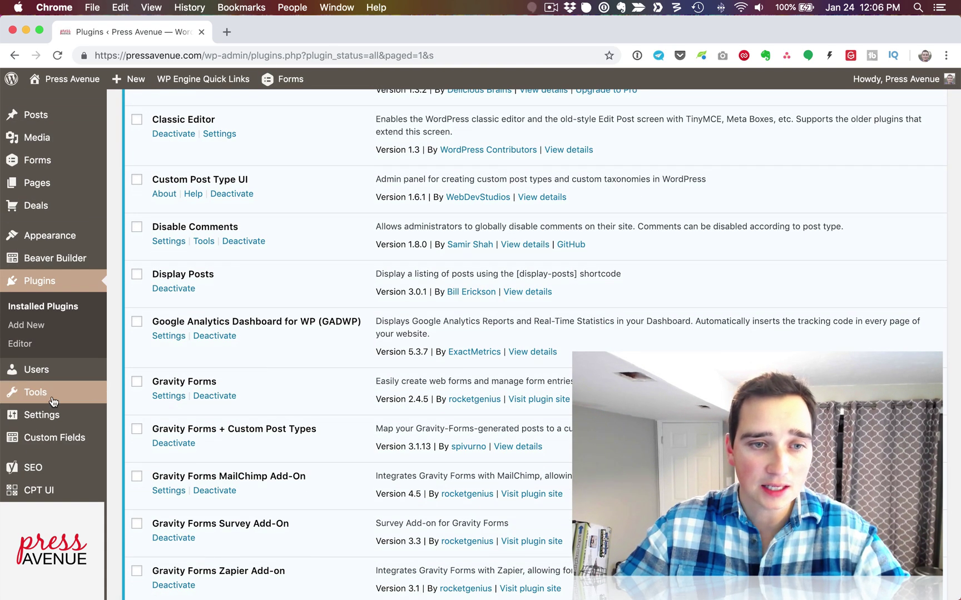
pyautogui.moveTo(53, 402)
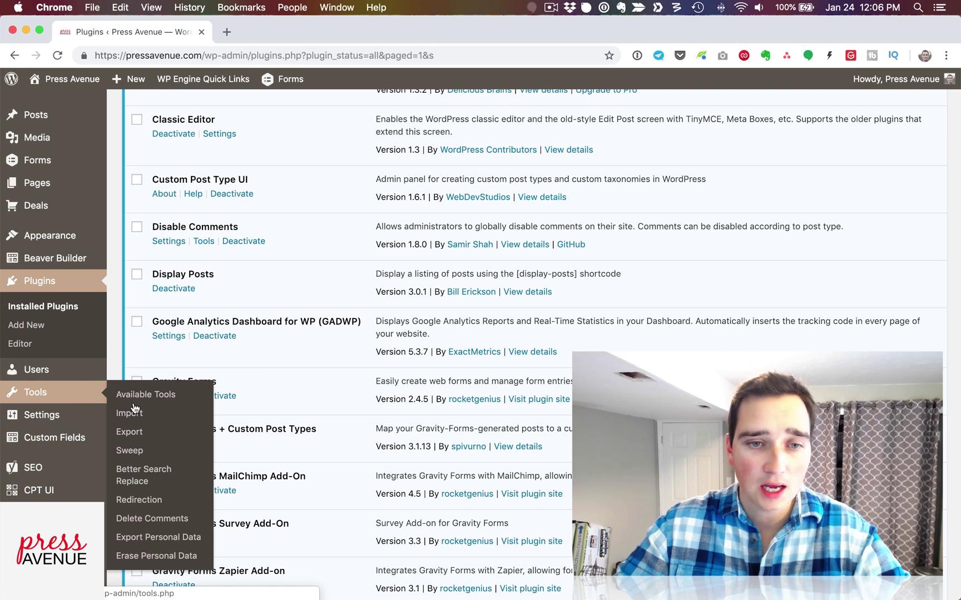
pyautogui.click(149, 454)
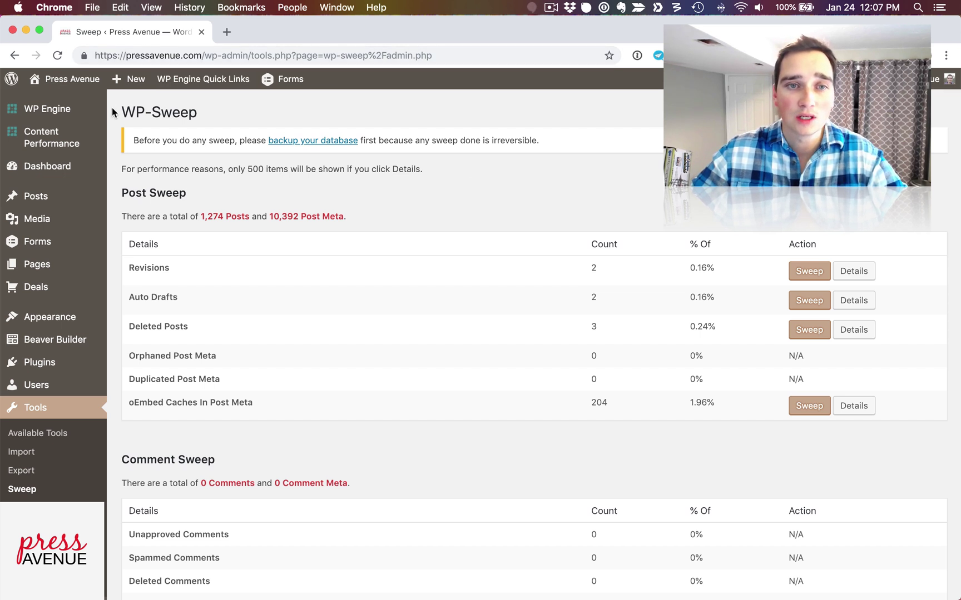
# Highlight the WP-Sweep page title and the database backup warning for emphasis
pyautogui.moveTo(121, 112); pyautogui.dragTo(211, 114)
pyautogui.click(212, 114)
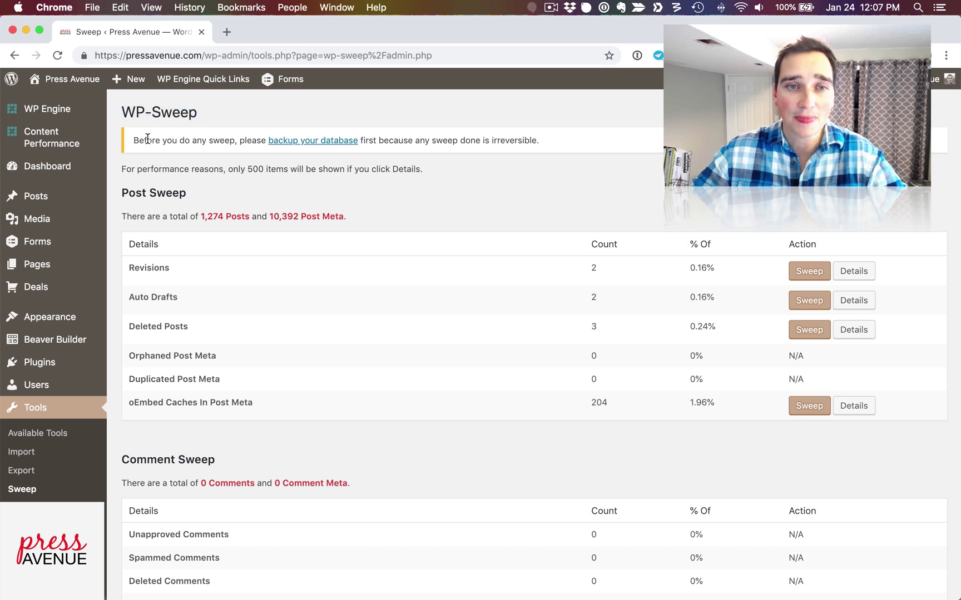
pyautogui.moveTo(134, 141); pyautogui.dragTo(538, 141)
pyautogui.click(538, 141)
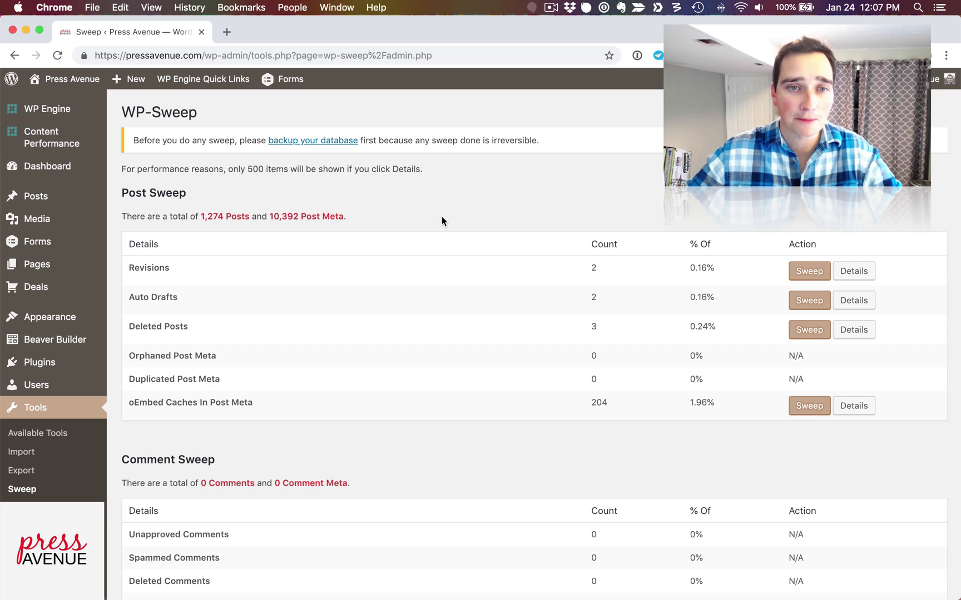
pyautogui.scroll(-1, 441, 221)
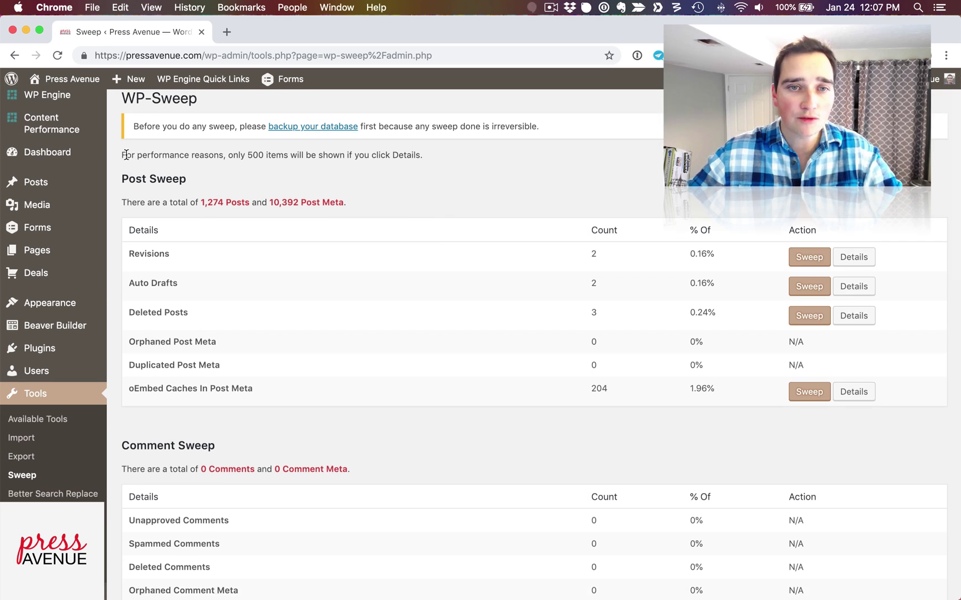
pyautogui.moveTo(126, 155); pyautogui.dragTo(417, 154)
pyautogui.click(418, 156)
pyautogui.scroll(-1, 421, 156)
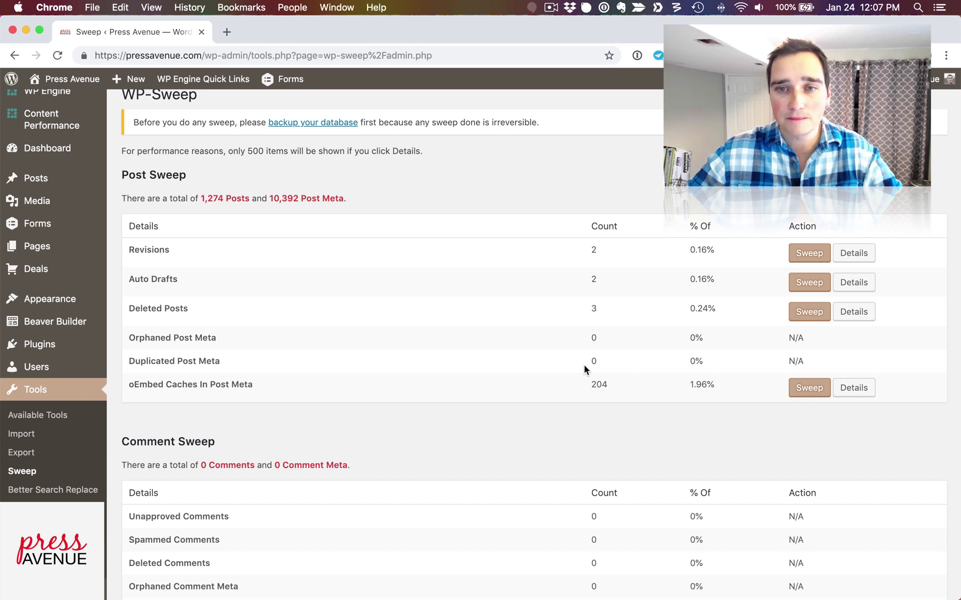
pyautogui.moveTo(590, 385); pyautogui.dragTo(617, 386)
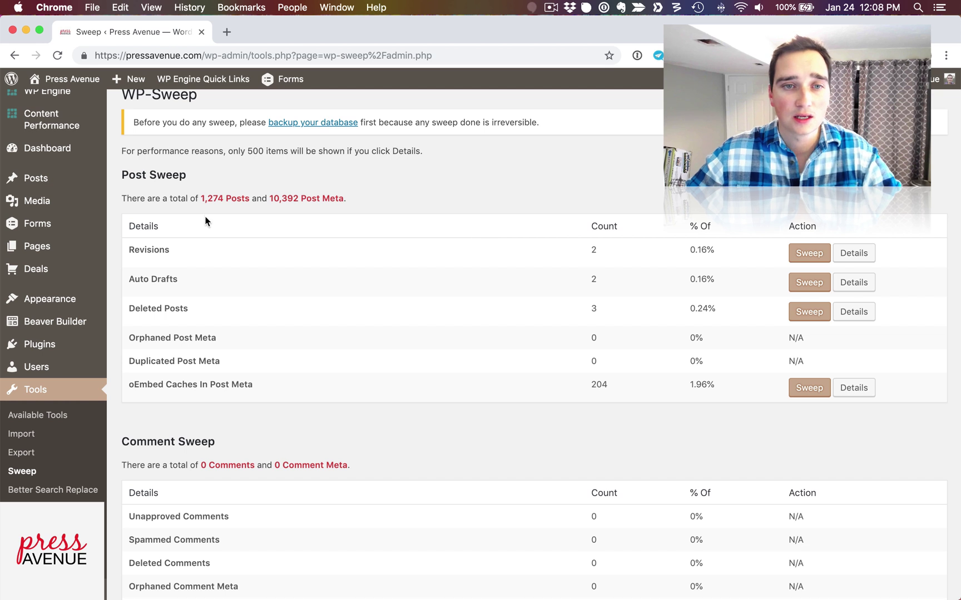
pyautogui.moveTo(125, 175); pyautogui.dragTo(361, 196)
pyautogui.click(173, 175)
pyautogui.click(362, 196)
pyautogui.scroll(-1, 364, 213)
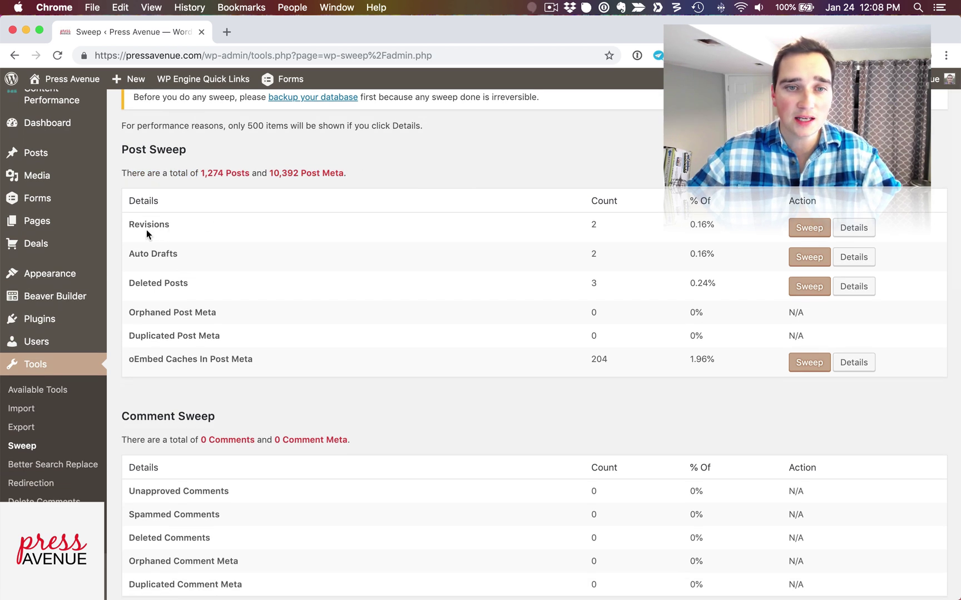
pyautogui.click(186, 225)
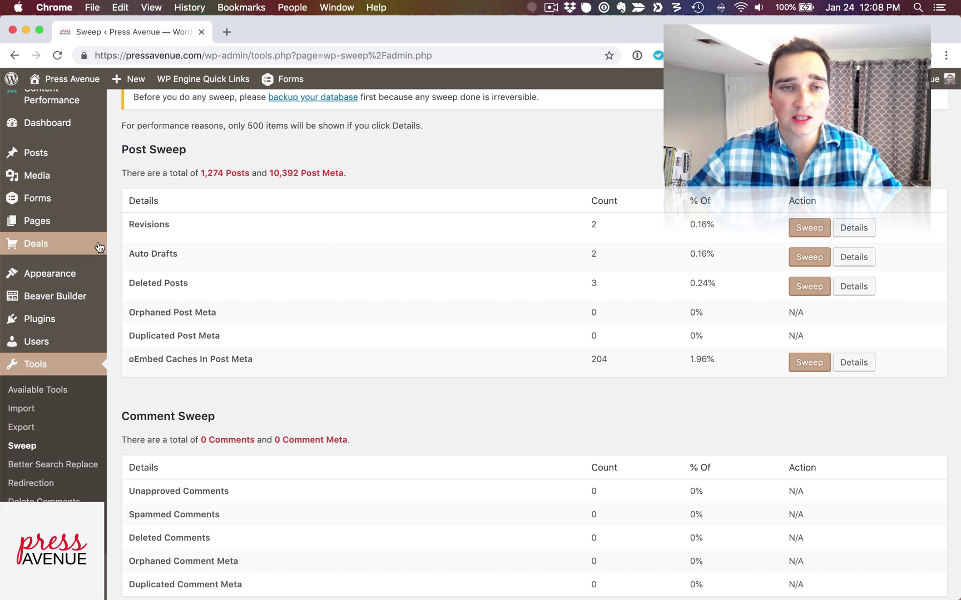
pyautogui.moveTo(588, 225); pyautogui.dragTo(598, 219)
pyautogui.click(598, 221)
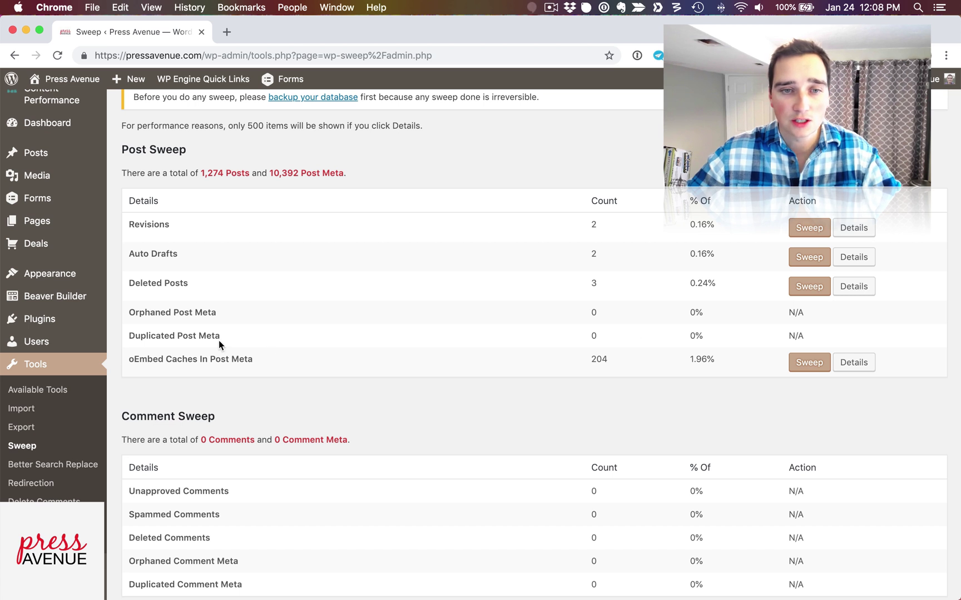
pyautogui.moveTo(141, 359); pyautogui.dragTo(228, 359)
pyautogui.click(228, 359)
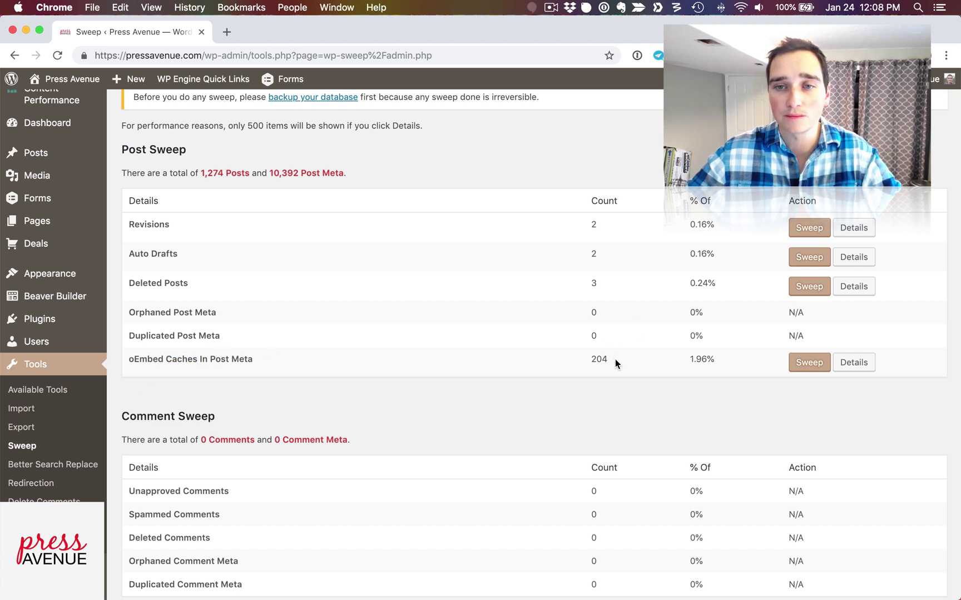
pyautogui.scroll(-2, 615, 359)
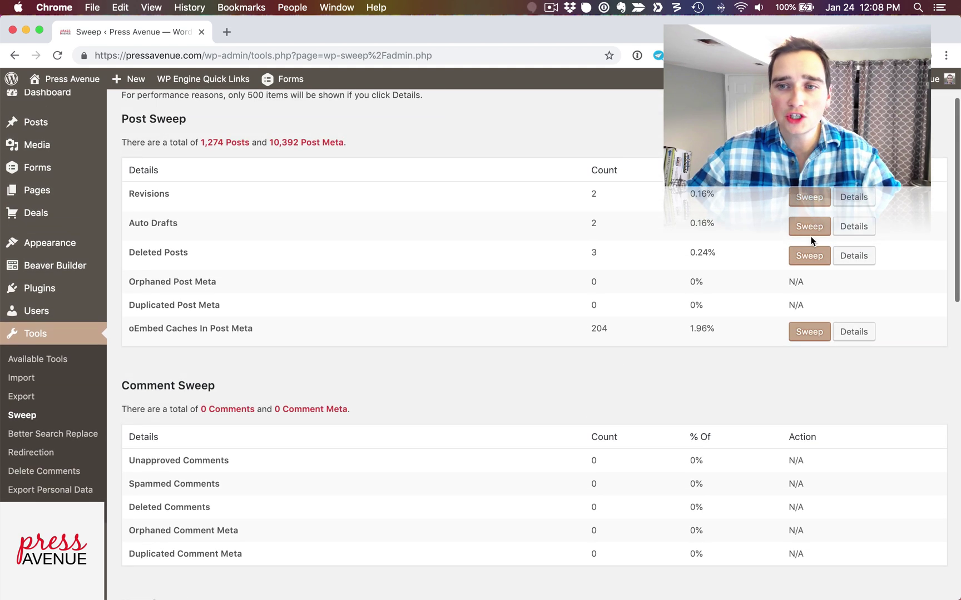
pyautogui.scroll(5, 815, 222)
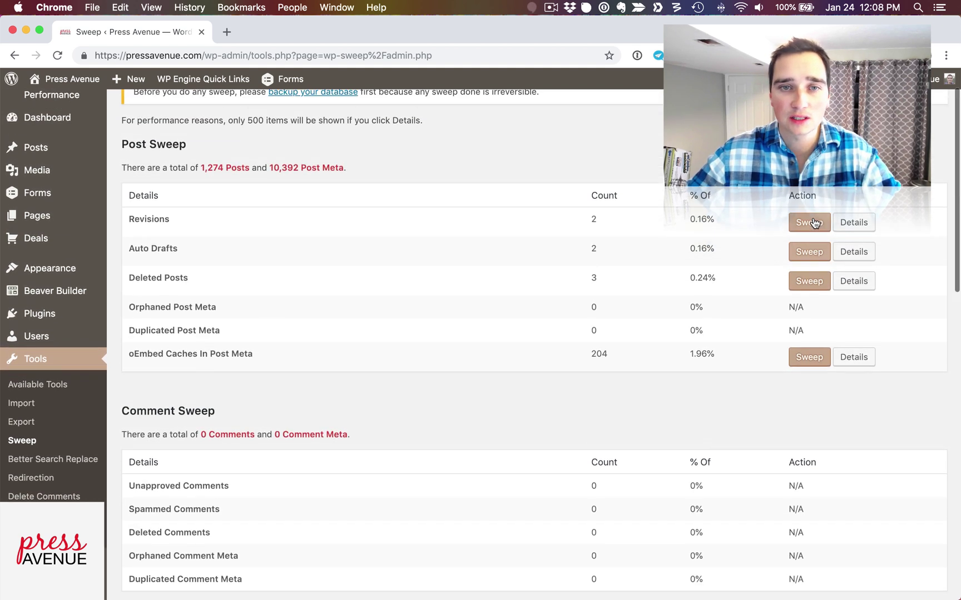
pyautogui.scroll(-15, 671, 333)
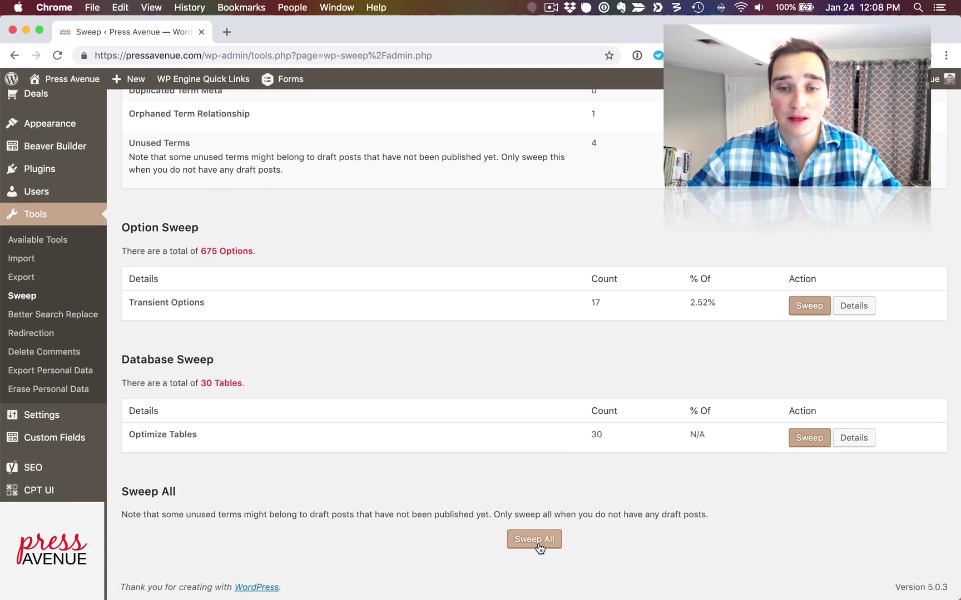
pyautogui.moveTo(493, 515); pyautogui.dragTo(317, 514)
pyautogui.moveTo(621, 514); pyautogui.dragTo(710, 516)
pyautogui.click(649, 513)
pyautogui.scroll(1, 649, 513)
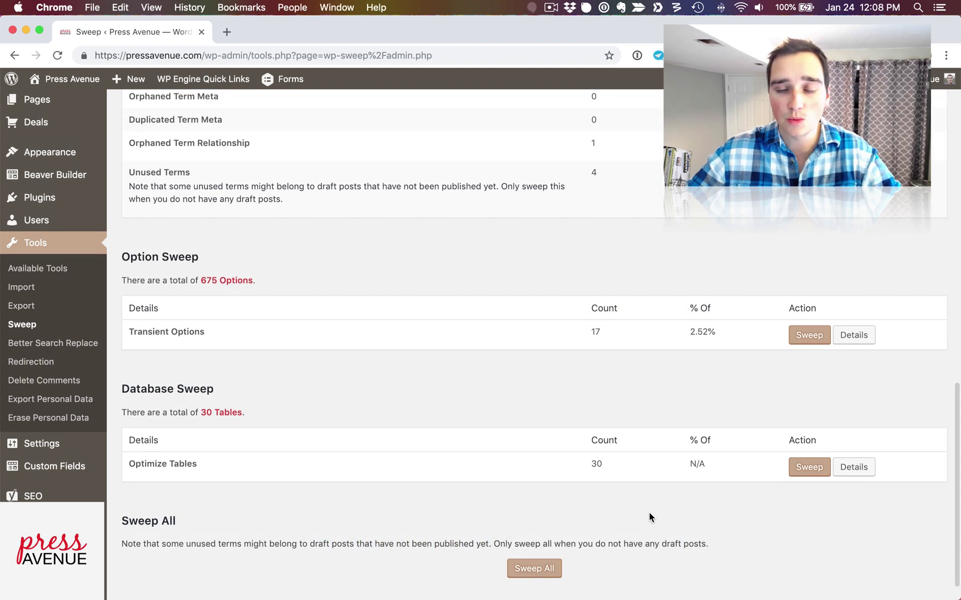
pyautogui.scroll(4, 648, 513)
pyautogui.scroll(8, 648, 513)
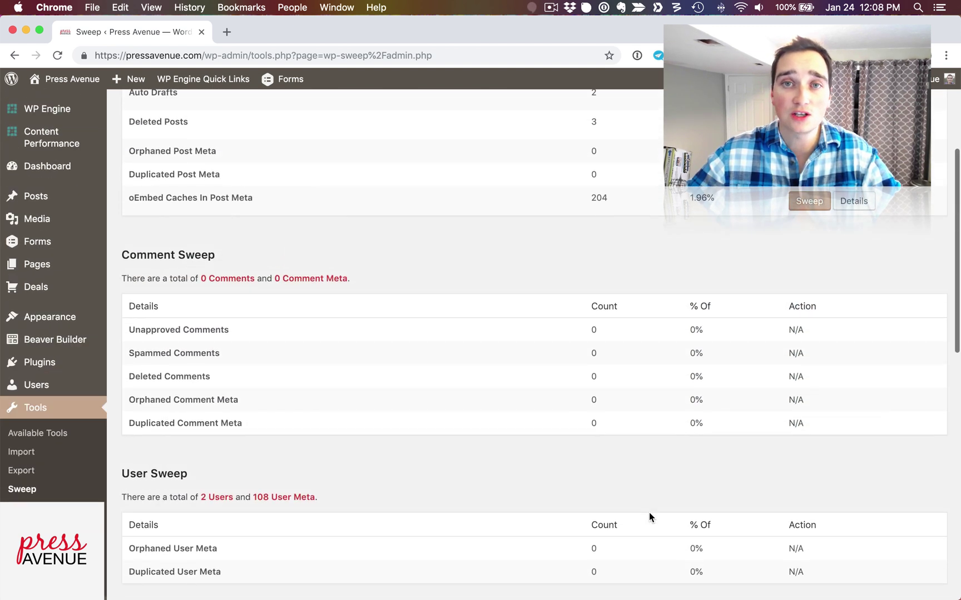
pyautogui.scroll(4, 648, 512)
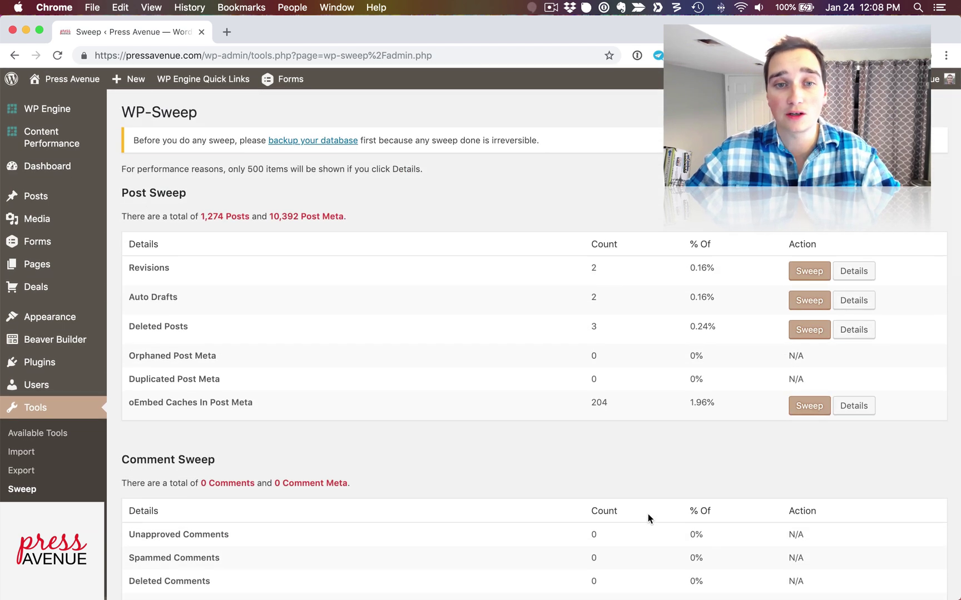
pyautogui.scroll(-2, 647, 514)
pyautogui.moveTo(146, 372); pyautogui.dragTo(258, 376)
# Sweep away the 204 oEmbed caches in post meta
pyautogui.click(258, 376)
pyautogui.scroll(1, 258, 375)
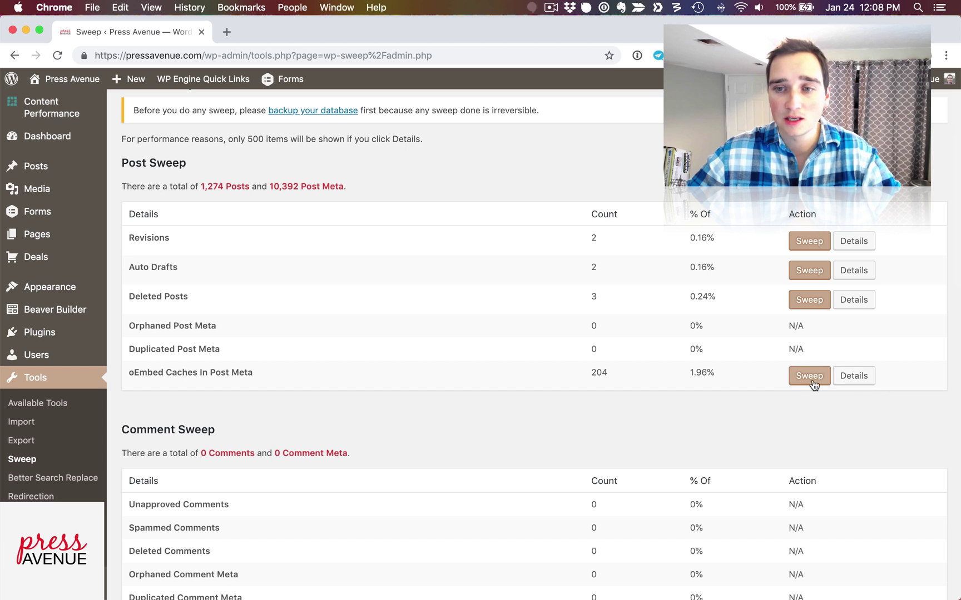
pyautogui.click(814, 378)
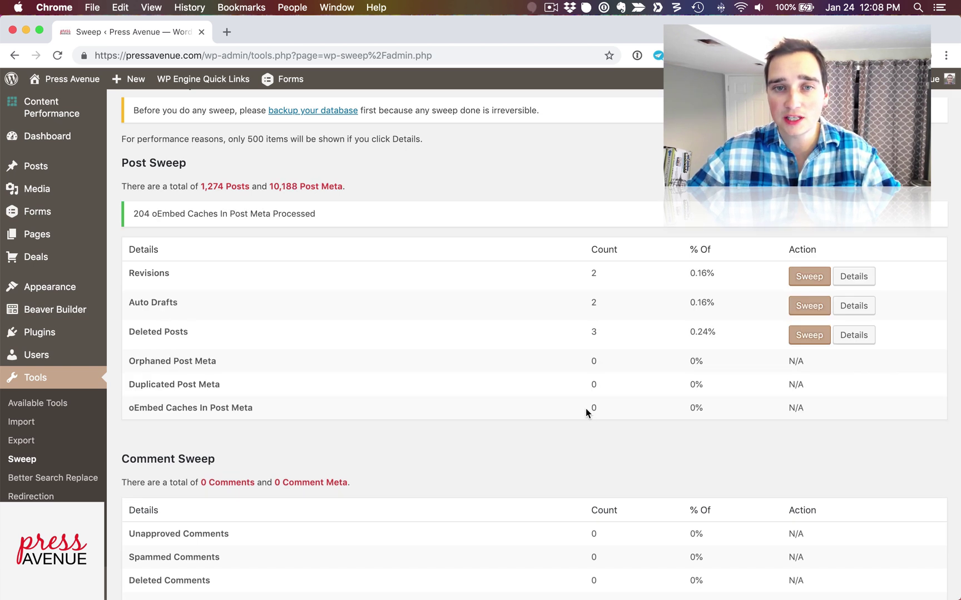
pyautogui.moveTo(589, 408); pyautogui.dragTo(719, 414)
pyautogui.click(717, 416)
# List the three deleted posts, review their entries, and sweep them away
pyautogui.scroll(-2, 716, 417)
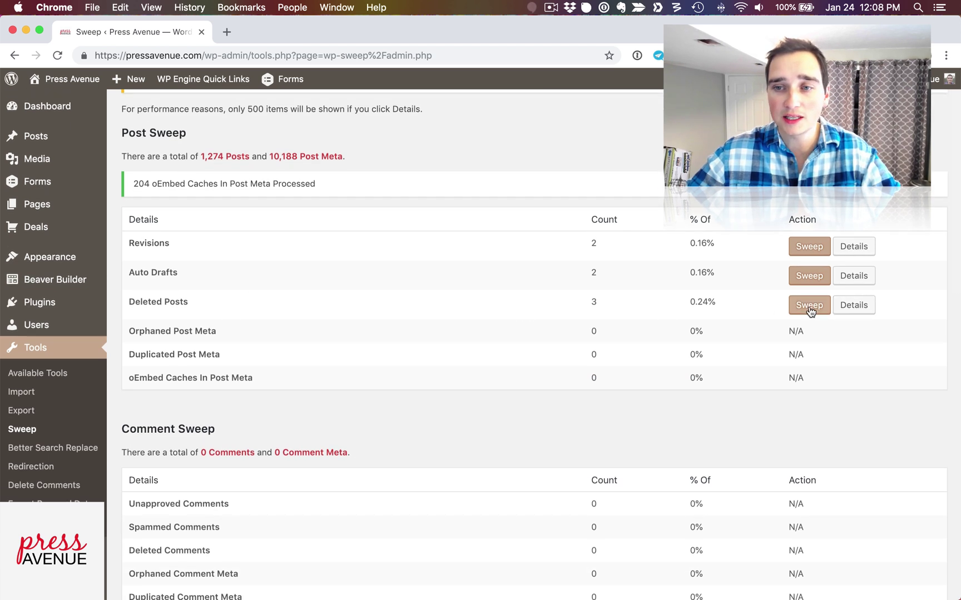
pyautogui.click(854, 310)
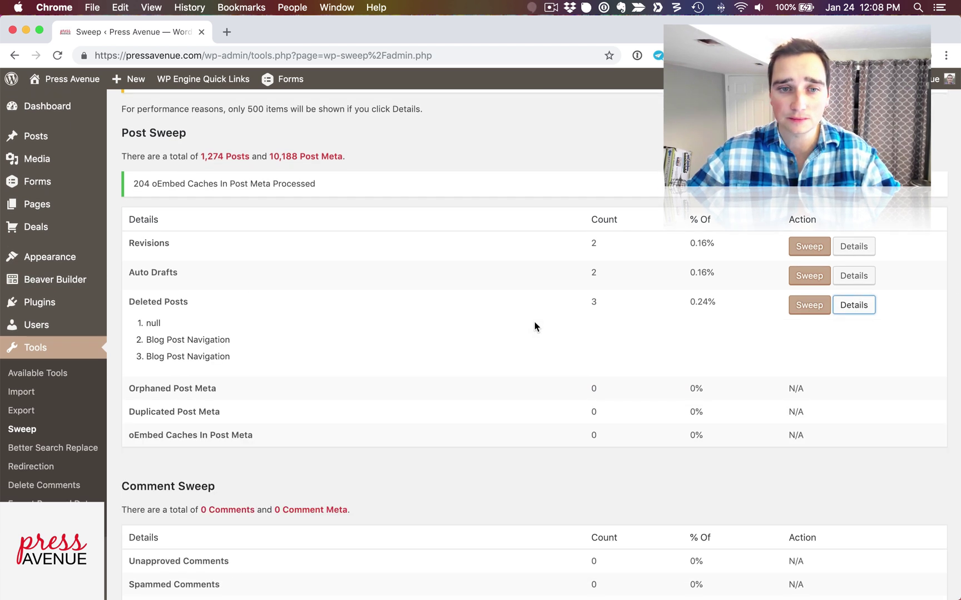
pyautogui.moveTo(146, 322); pyautogui.dragTo(229, 339)
pyautogui.moveTo(164, 353); pyautogui.dragTo(251, 357)
pyautogui.click(324, 355)
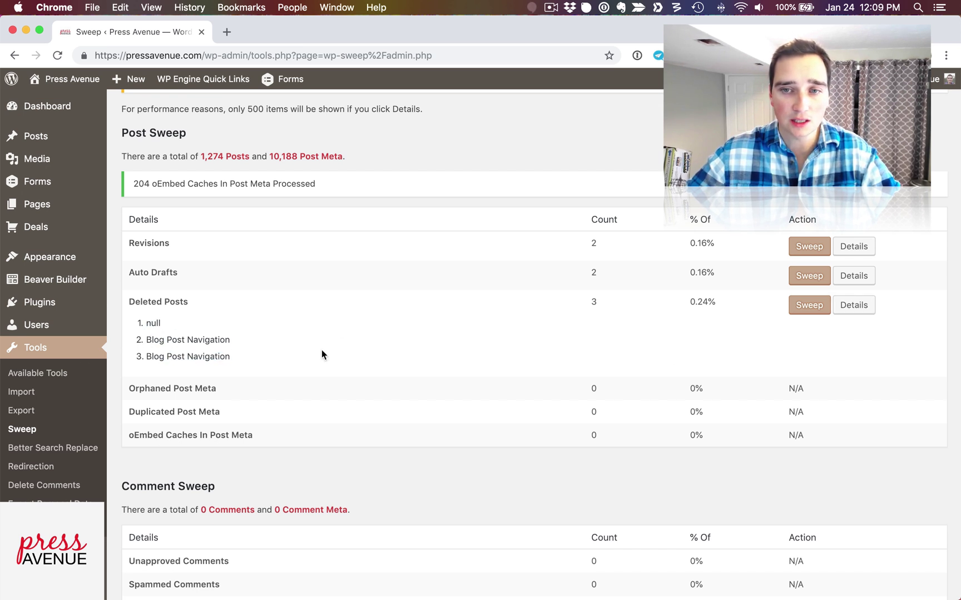
pyautogui.click(809, 304)
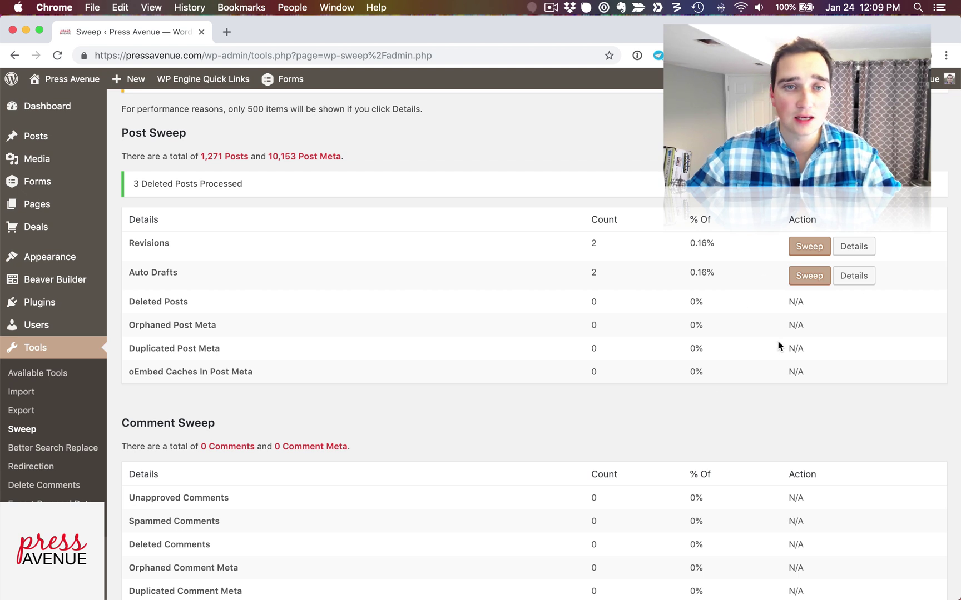
pyautogui.scroll(-10, 778, 344)
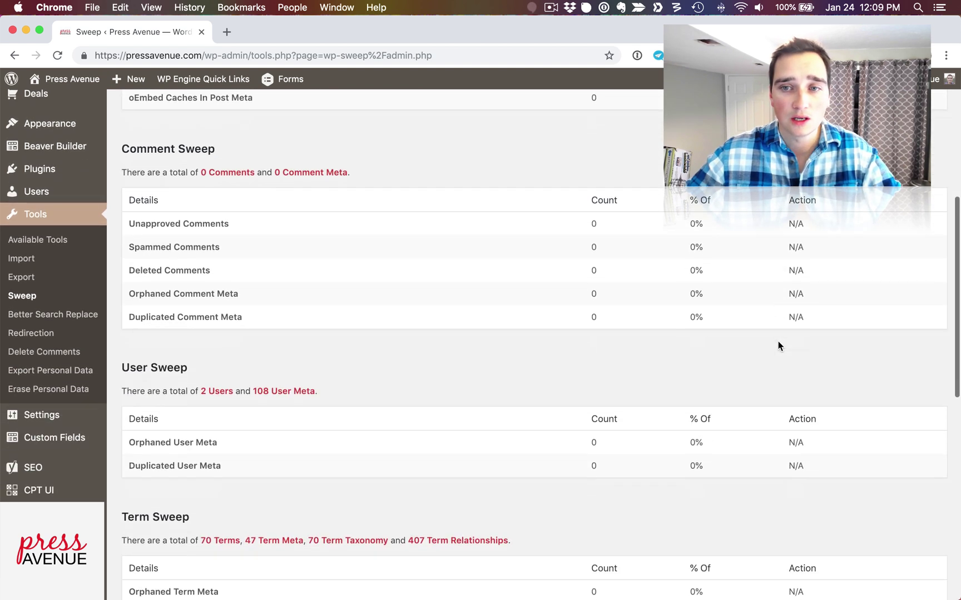
pyautogui.scroll(3, 392, 237)
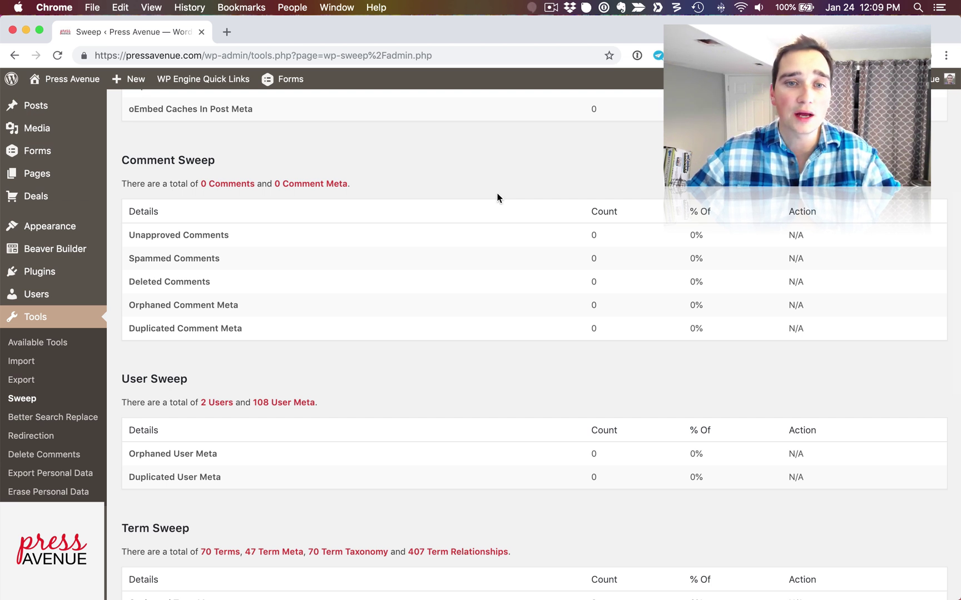
pyautogui.moveTo(194, 226); pyautogui.dragTo(345, 341)
pyautogui.click(345, 341)
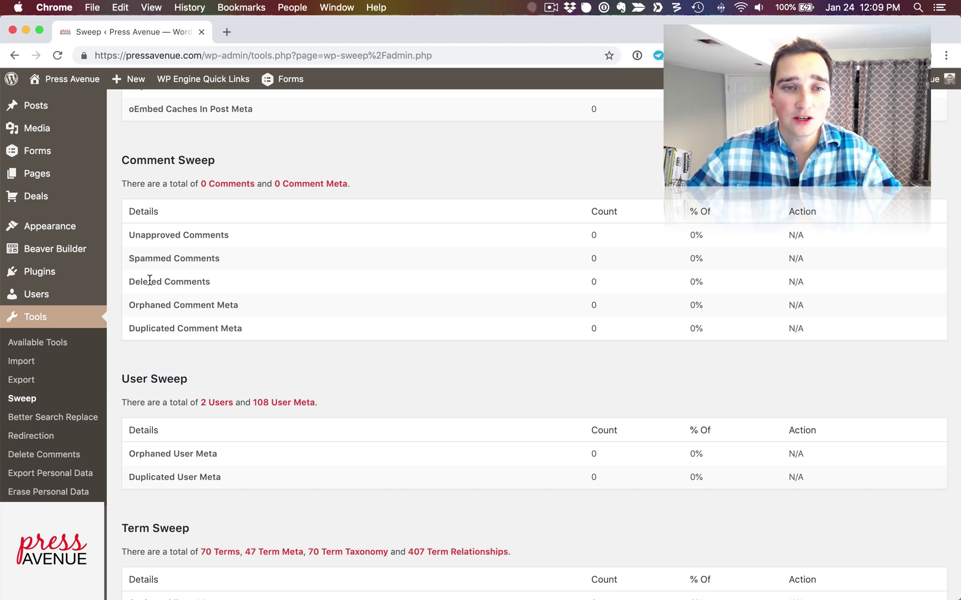
pyautogui.moveTo(132, 252); pyautogui.dragTo(218, 256)
pyautogui.moveTo(157, 234); pyautogui.dragTo(232, 238)
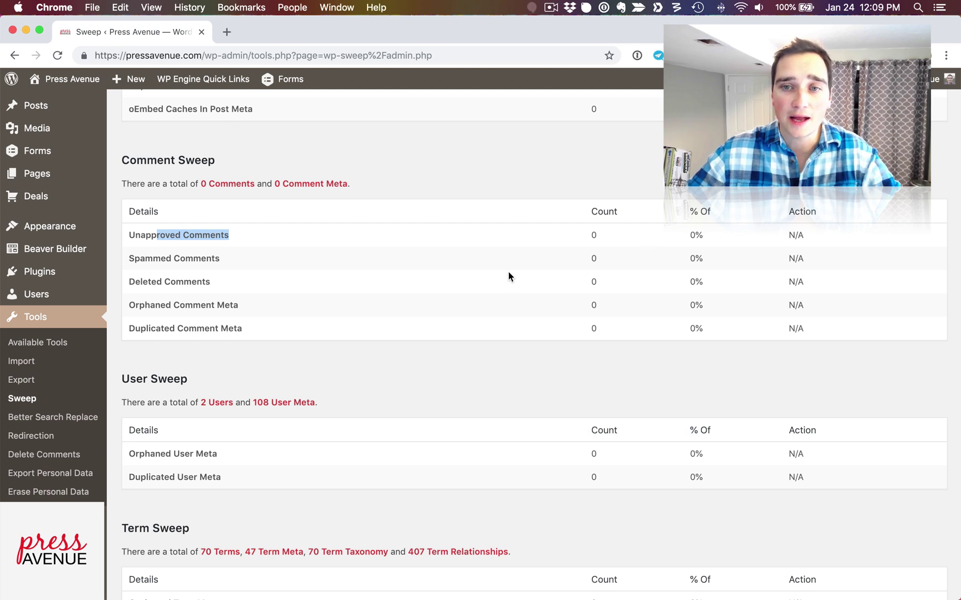
pyautogui.scroll(-5, 675, 233)
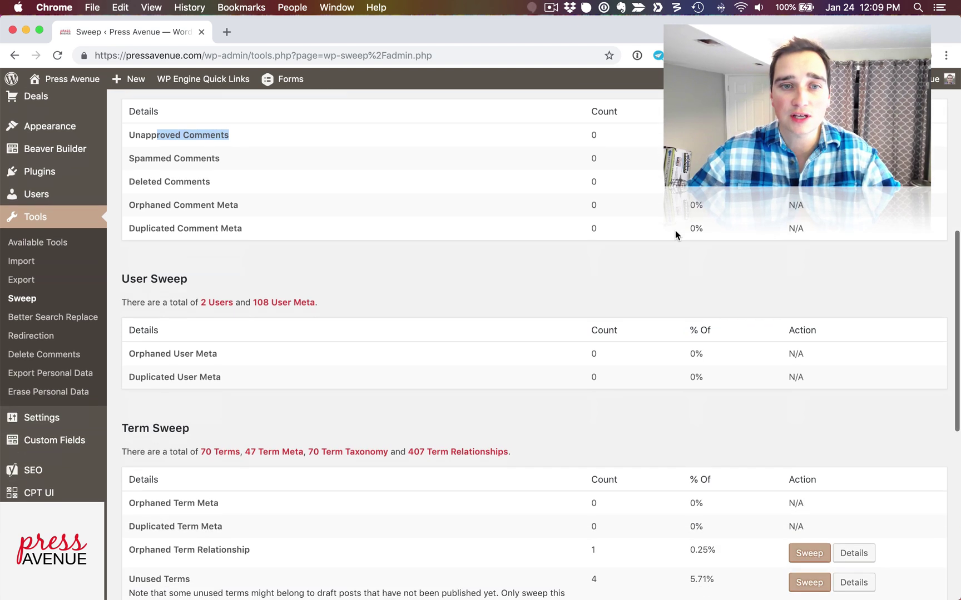
pyautogui.scroll(-3, 675, 232)
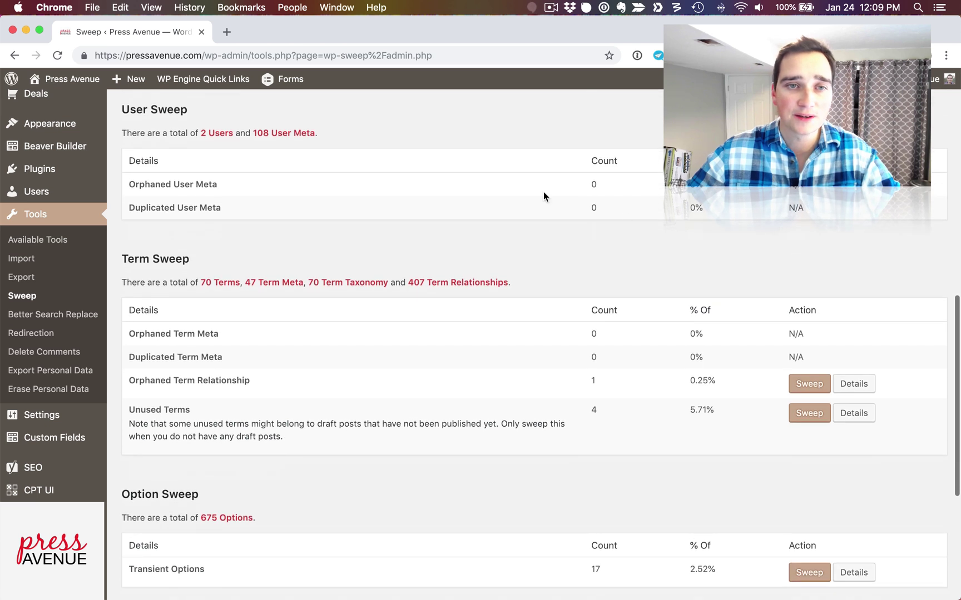
pyautogui.moveTo(125, 111); pyautogui.dragTo(180, 110)
pyautogui.click(180, 111)
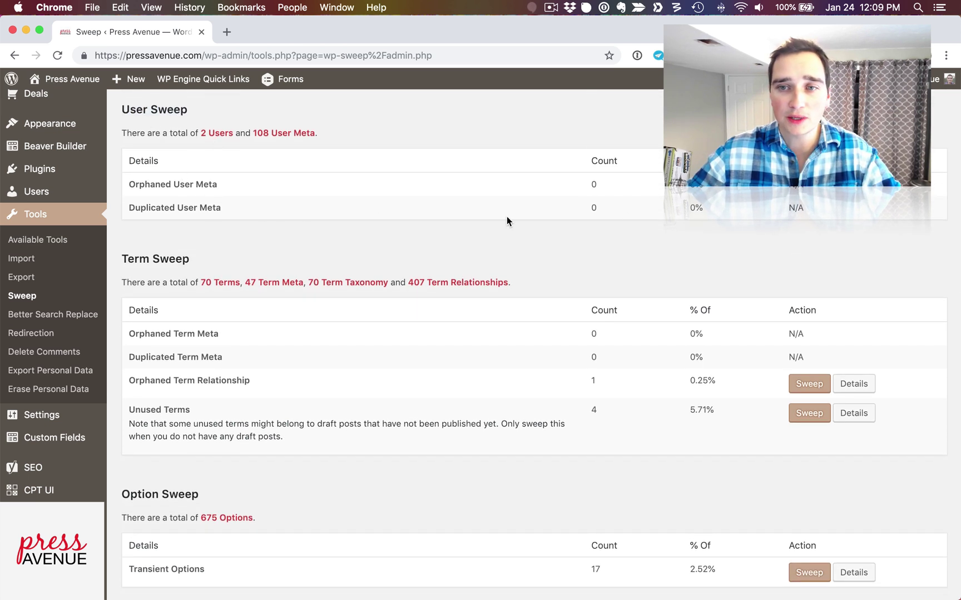
pyautogui.scroll(-1, 365, 275)
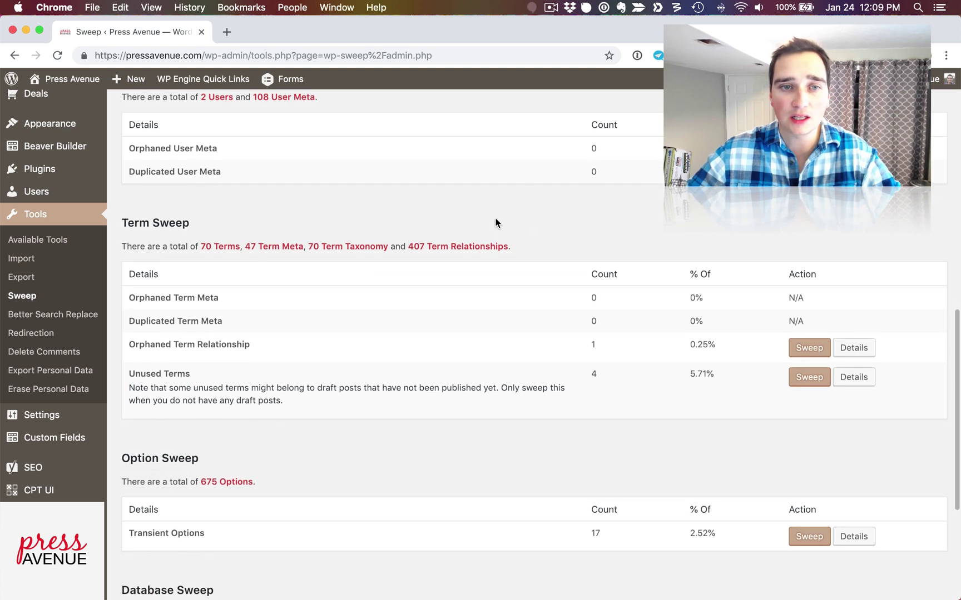
pyautogui.scroll(-3, 481, 248)
pyautogui.scroll(-1, 481, 248)
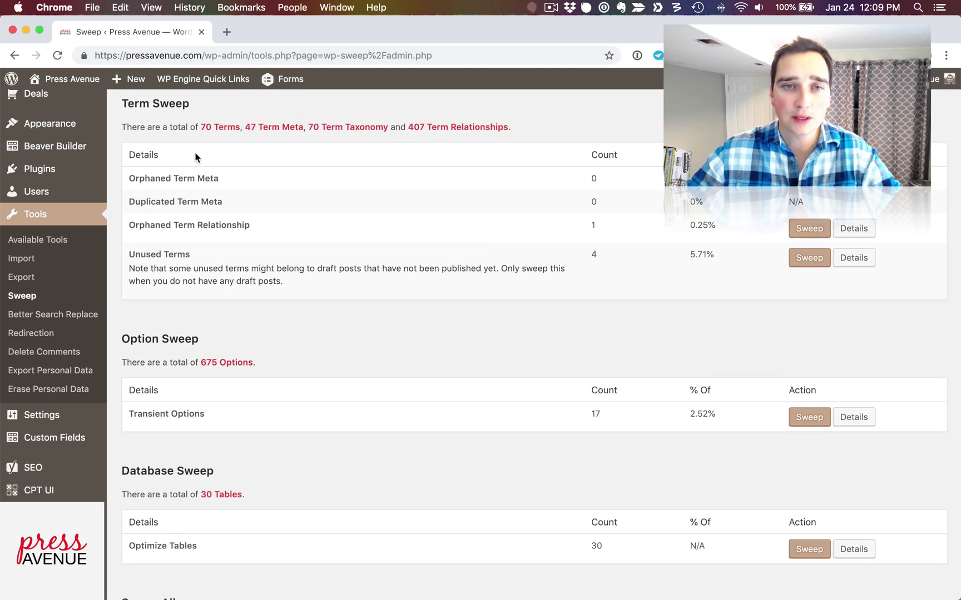
# Point out the 70 terms total and sweep the orphaned term relationship
pyautogui.moveTo(187, 125); pyautogui.dragTo(241, 126)
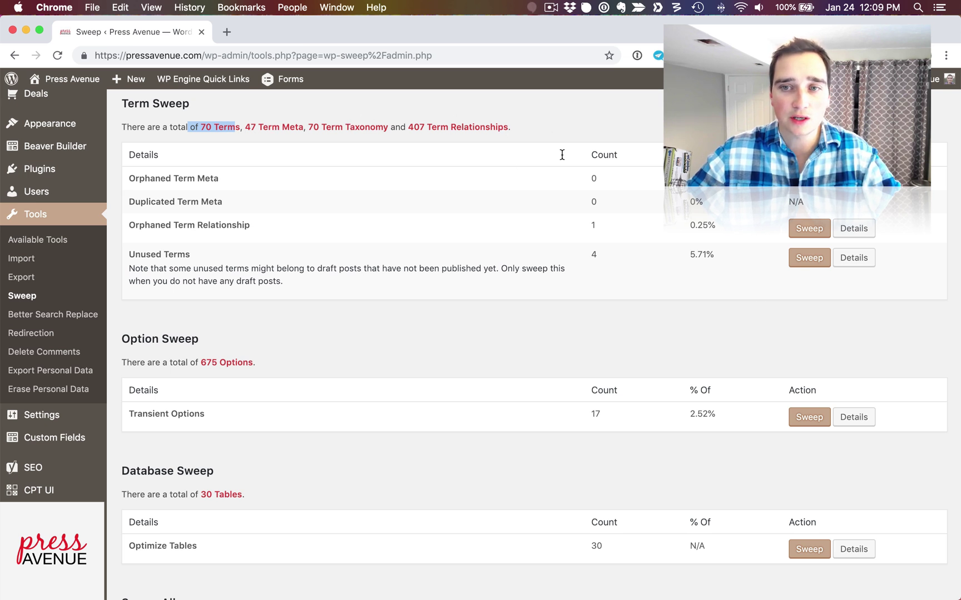
pyautogui.moveTo(137, 225); pyautogui.dragTo(241, 225)
pyautogui.click(243, 226)
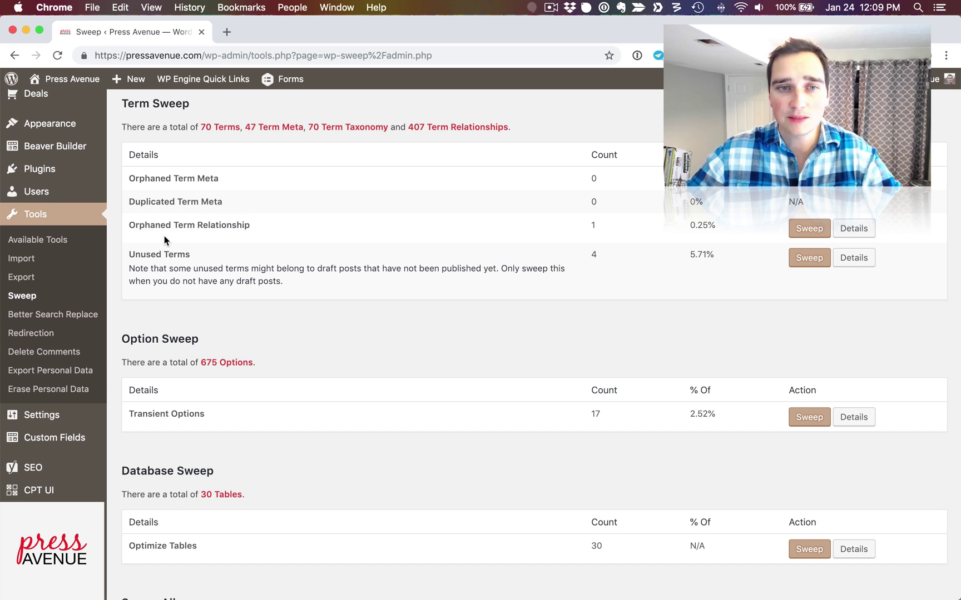
pyautogui.moveTo(130, 226); pyautogui.dragTo(198, 225)
pyautogui.click(201, 229)
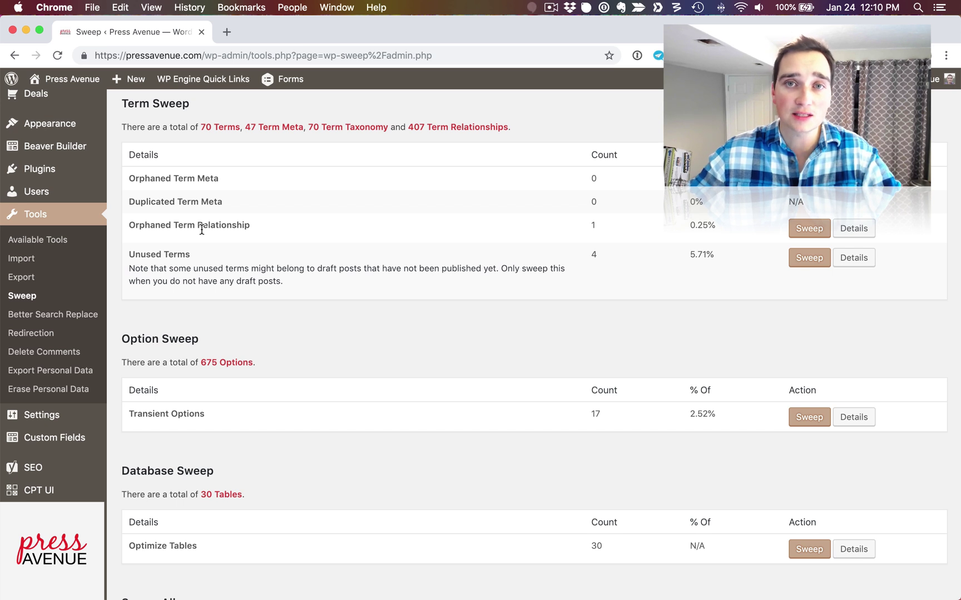
pyautogui.moveTo(160, 225); pyautogui.dragTo(228, 224)
pyautogui.click(798, 230)
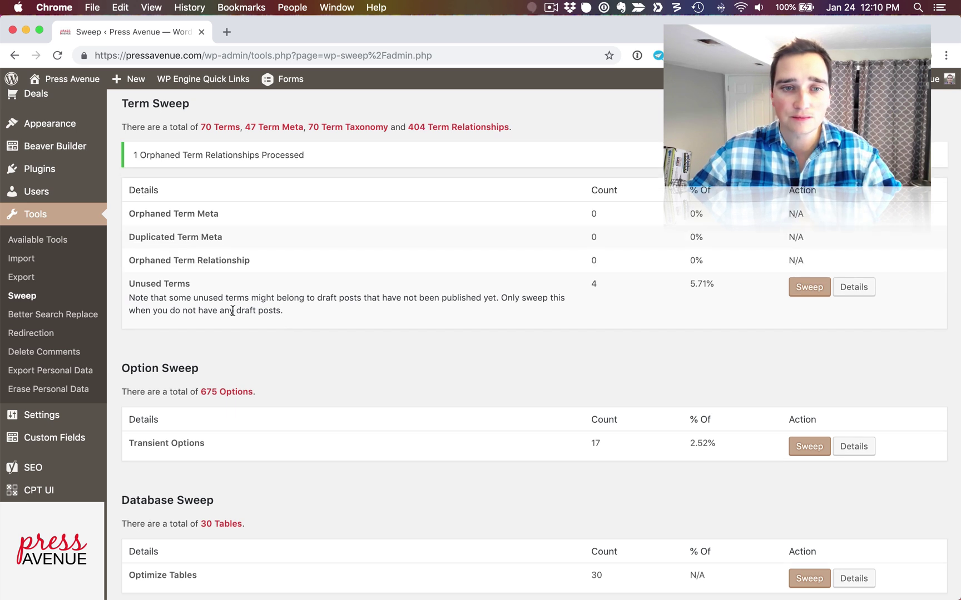
# List the four unused terms, review them, and sweep them away
pyautogui.moveTo(149, 298); pyautogui.dragTo(463, 298)
pyautogui.click(463, 298)
pyautogui.click(852, 287)
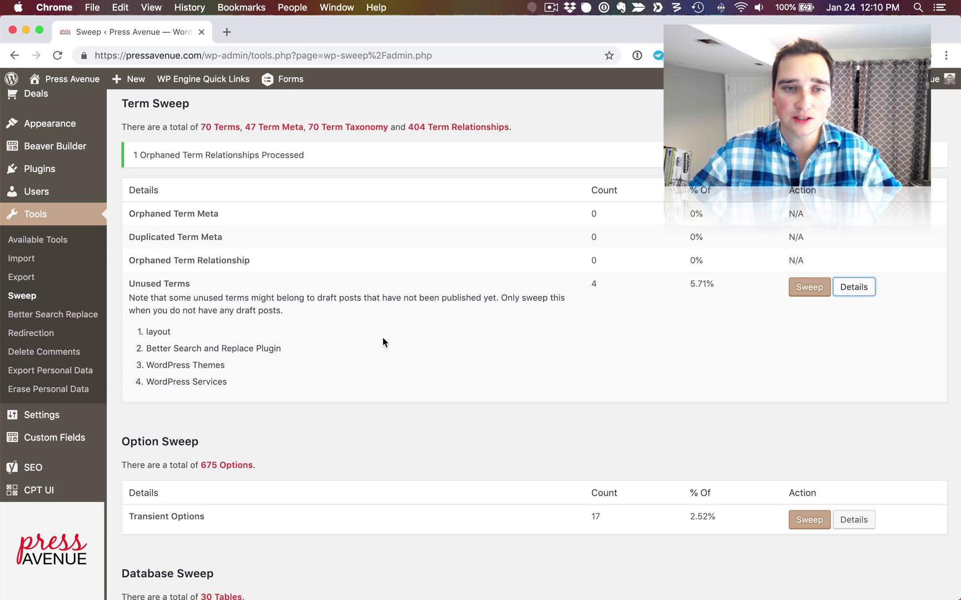
pyautogui.moveTo(148, 331); pyautogui.dragTo(264, 382)
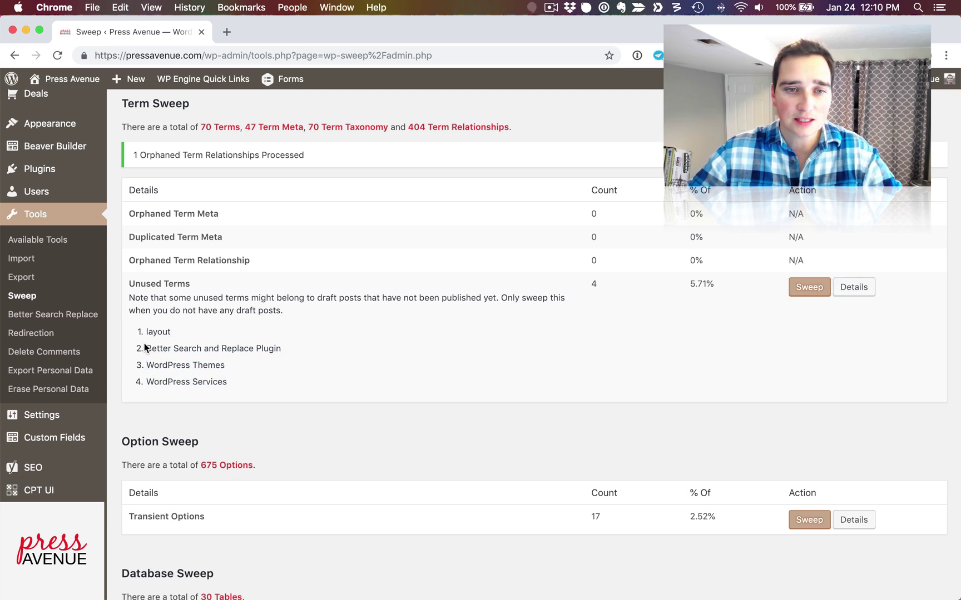
pyautogui.moveTo(143, 347); pyautogui.dragTo(286, 362)
pyautogui.click(198, 369)
pyautogui.moveTo(155, 365); pyautogui.dragTo(242, 386)
pyautogui.click(243, 386)
pyautogui.click(804, 293)
# Sweep the 17 transient options under Option Sweep
pyautogui.scroll(-5, 498, 373)
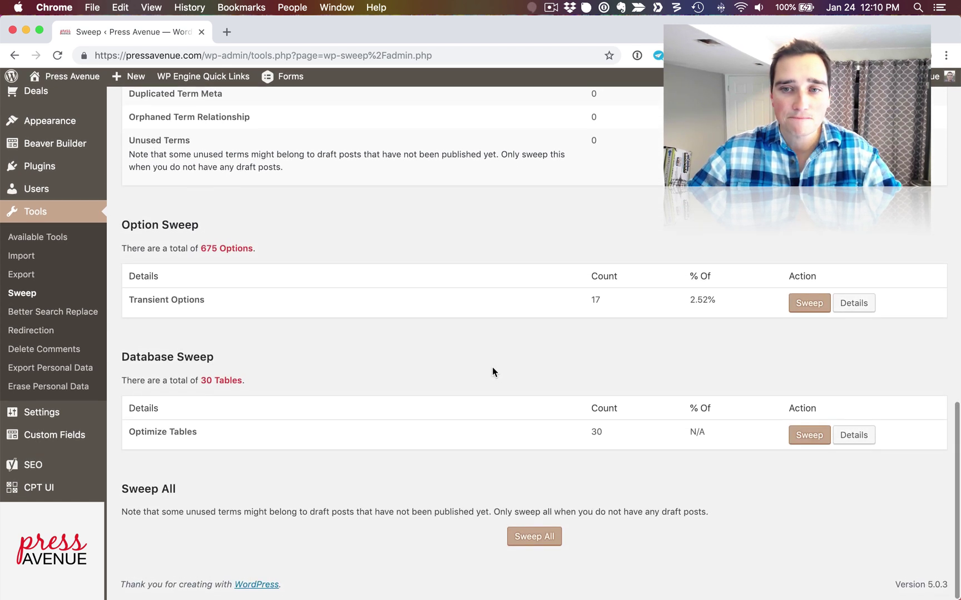
pyautogui.moveTo(137, 228); pyautogui.dragTo(204, 231)
pyautogui.click(171, 302)
pyautogui.moveTo(144, 303); pyautogui.dragTo(261, 313)
pyautogui.click(261, 313)
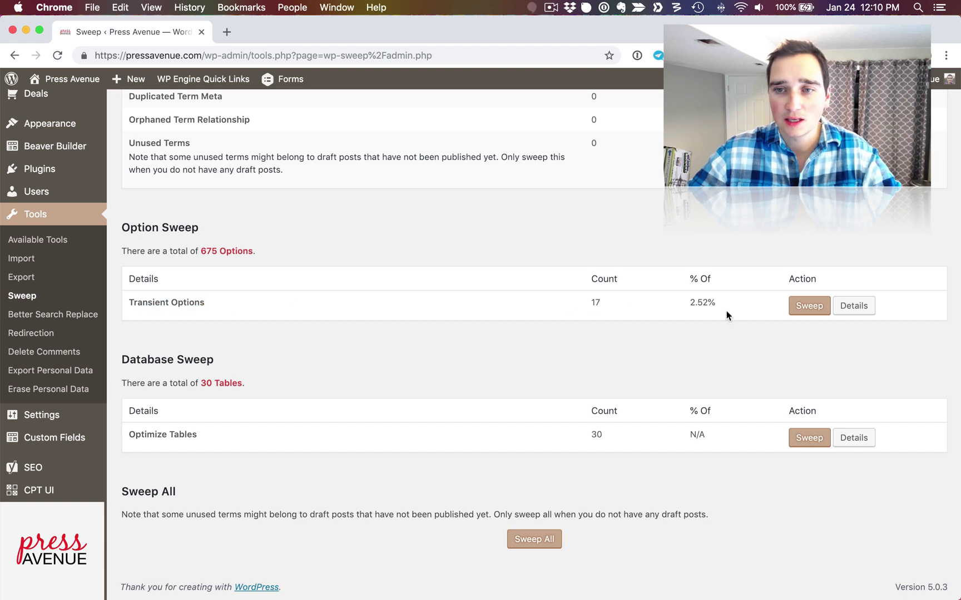
pyautogui.click(817, 311)
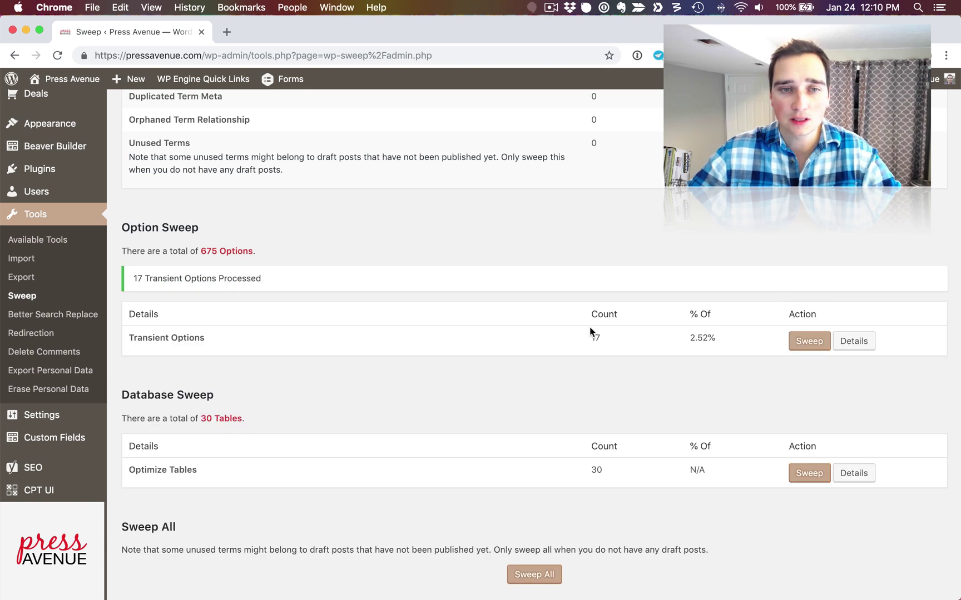
# Highlight the Database Sweep heading and the Optimize Tables row
pyautogui.scroll(-2, 589, 328)
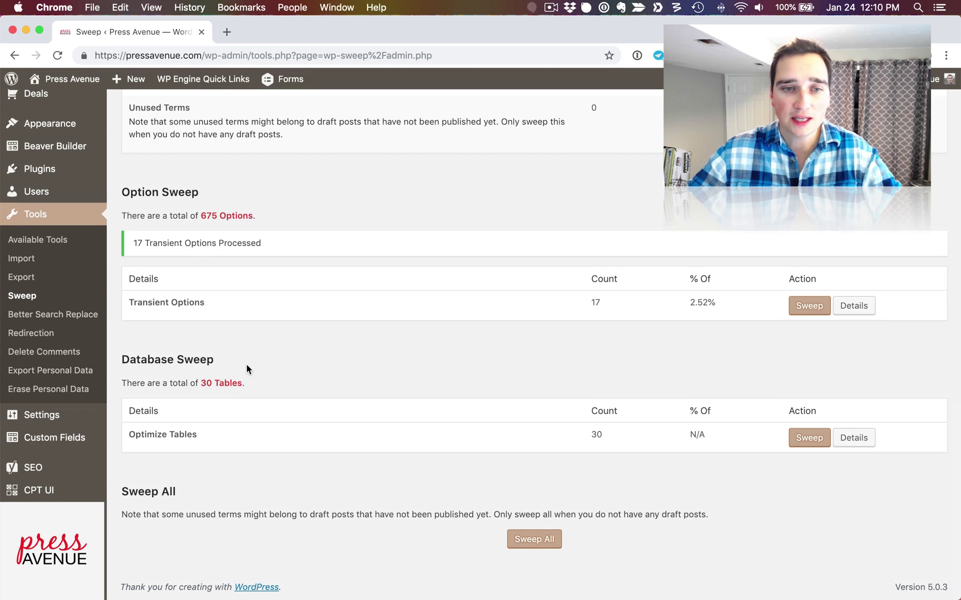
pyautogui.moveTo(131, 360); pyautogui.dragTo(219, 363)
pyautogui.click(162, 426)
pyautogui.moveTo(143, 432); pyautogui.dragTo(225, 444)
pyautogui.click(226, 445)
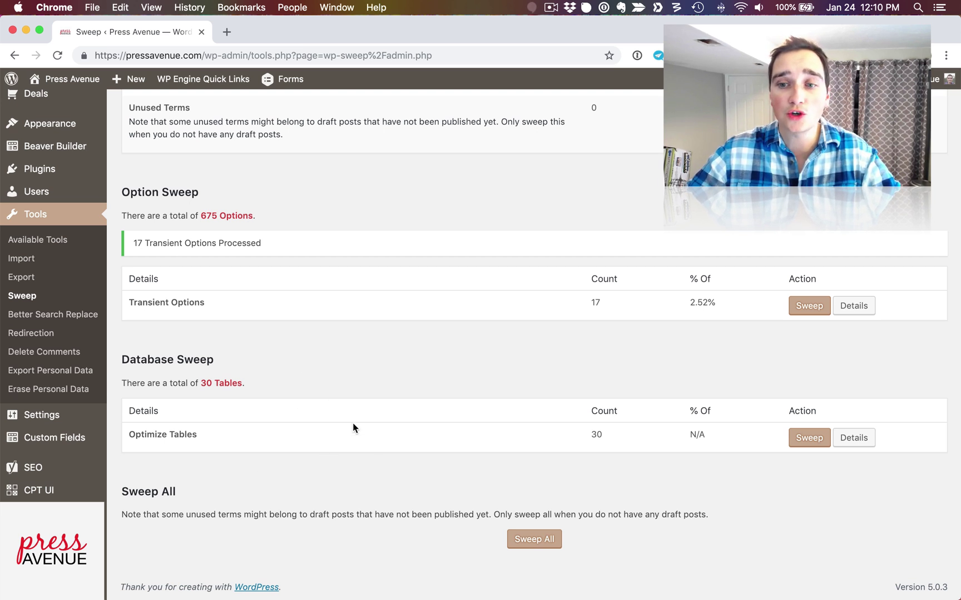
# List the database tables under Optimize Tables and optimize all 30
pyautogui.click(850, 442)
pyautogui.scroll(-5, 539, 396)
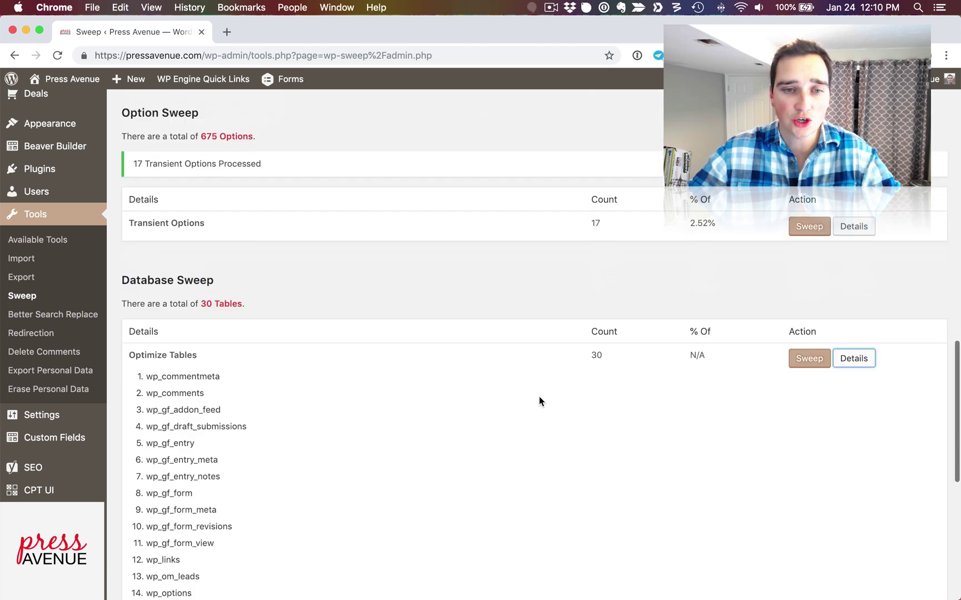
pyautogui.moveTo(146, 185); pyautogui.dragTo(435, 362)
pyautogui.click(435, 360)
pyautogui.scroll(-1, 435, 360)
pyautogui.scroll(10, 435, 365)
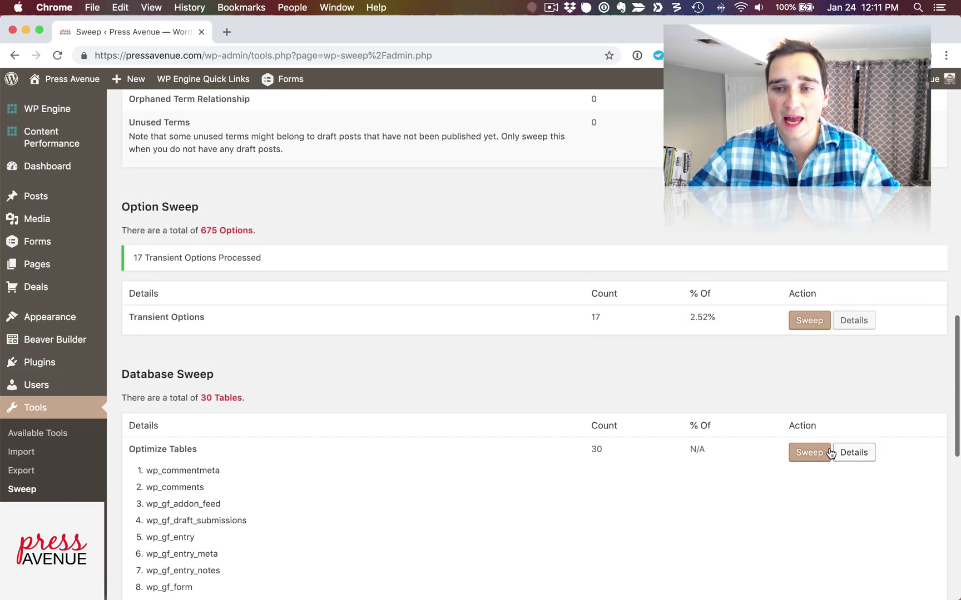
pyautogui.click(808, 455)
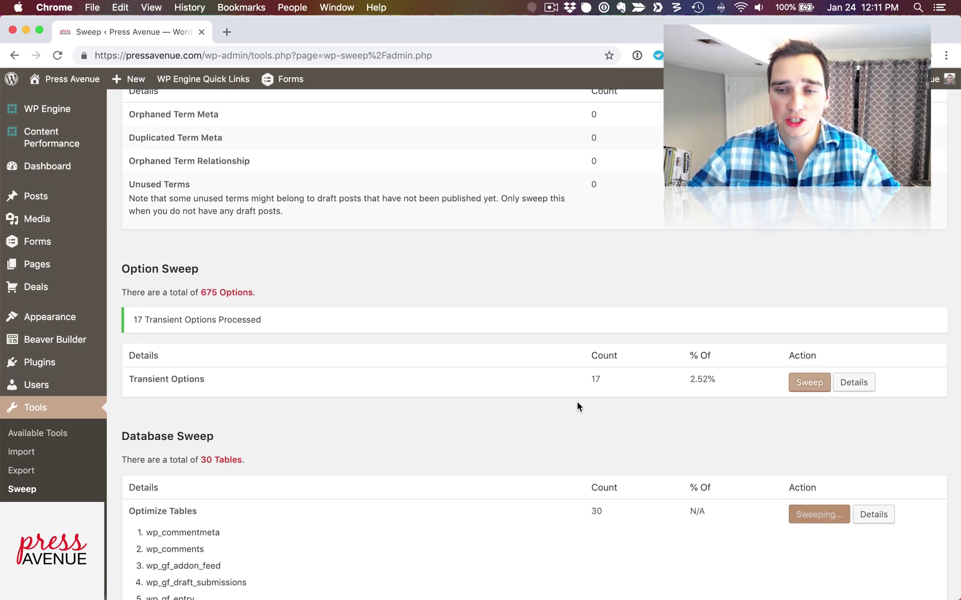
pyautogui.scroll(-3, 578, 407)
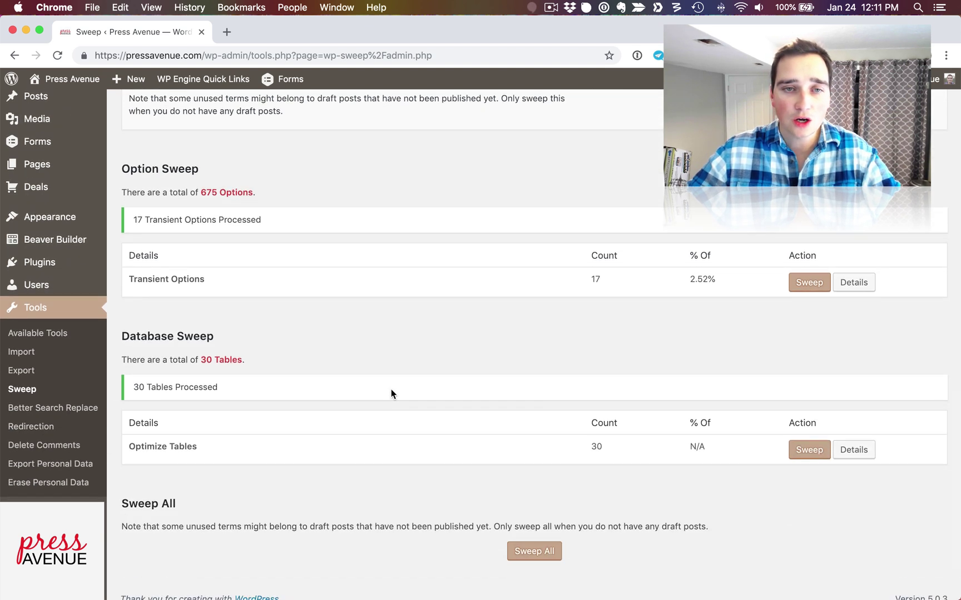
pyautogui.scroll(10, 391, 389)
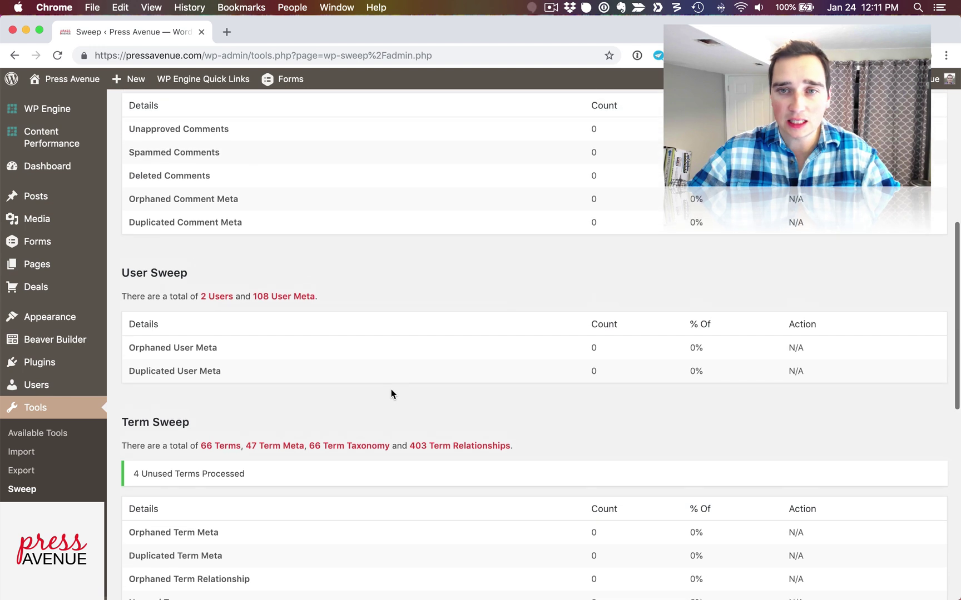